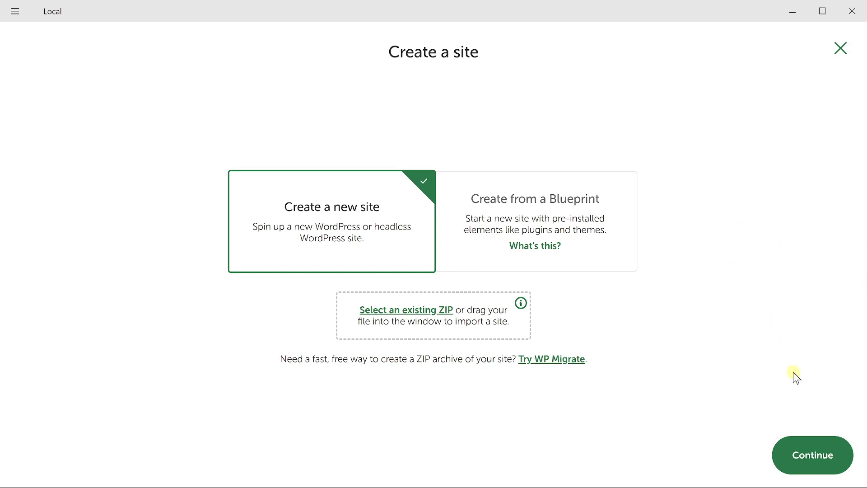
# Create a new Local site named SwiftXRWordpressSite and set its WordPress admin credentials
pyautogui.click(816, 462)
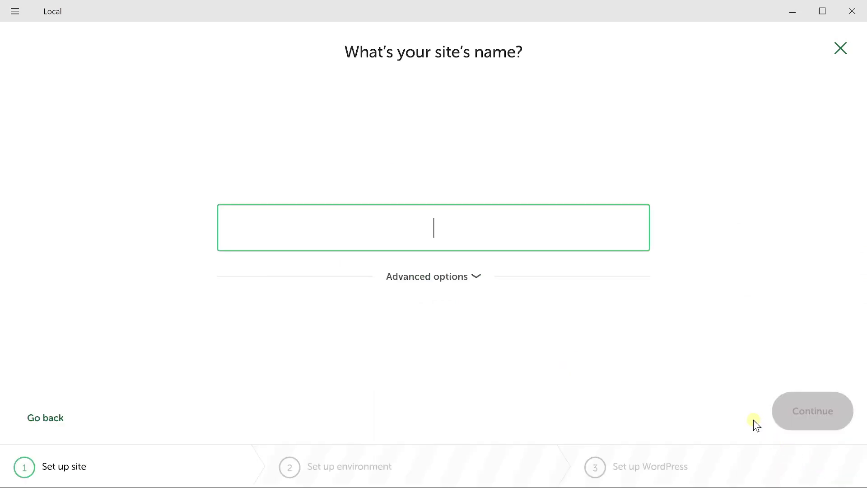
pyautogui.write('SwiftXRWordpressSite')
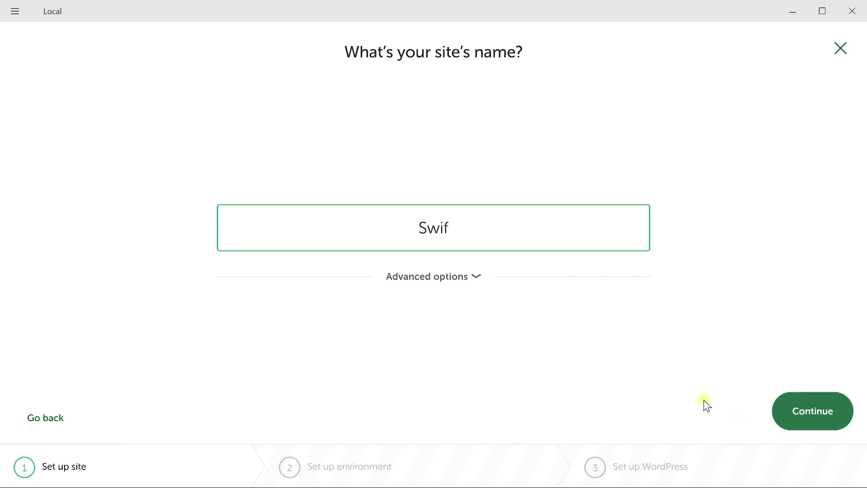
pyautogui.click(816, 408)
pyautogui.click(816, 408)
pyautogui.write('swiftxr')
pyautogui.press('Tab')
pyautogui.click(815, 411)
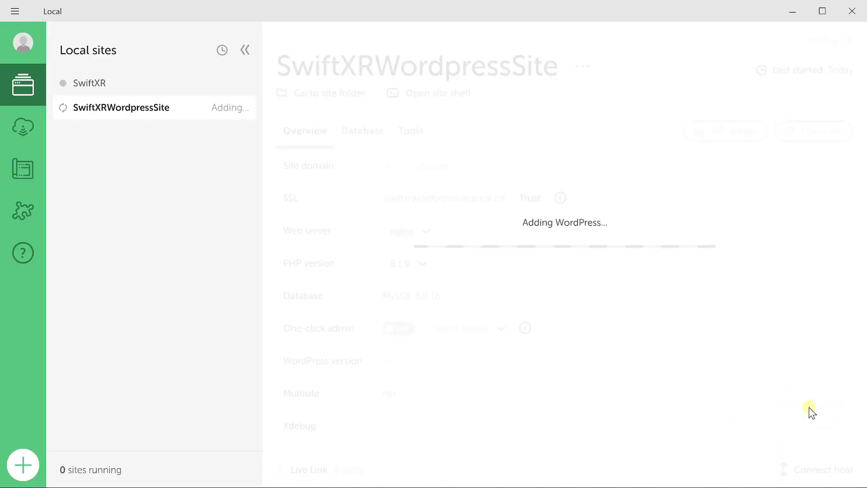
# Open WP Admin for the new site and log in with the account password
pyautogui.click(725, 131)
pyautogui.write('sw')
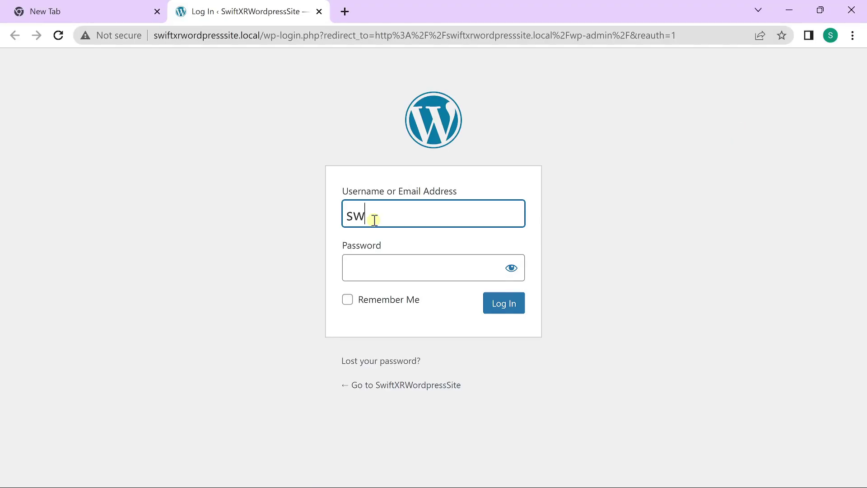
pyautogui.write('iftxr')
pyautogui.press('Return')
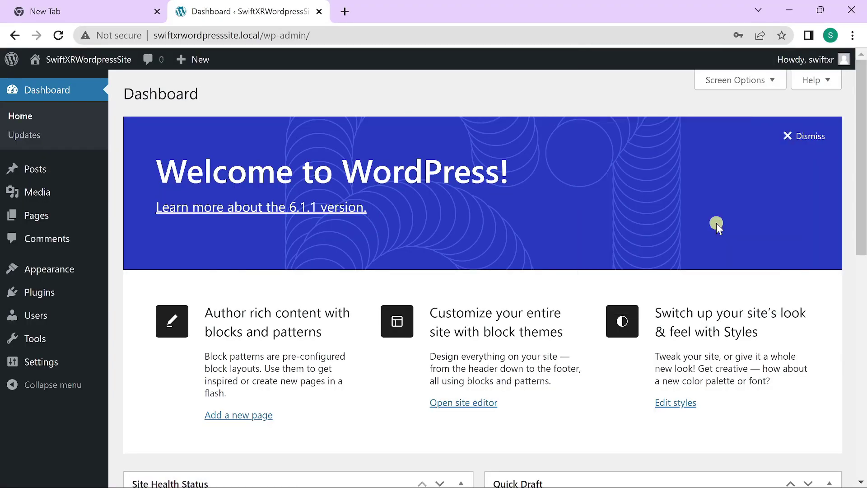
# Search plugins for 'swiftxr', then install and activate the SwiftXR (3D/AR/VR) Viewer plugin
pyautogui.click(47, 293)
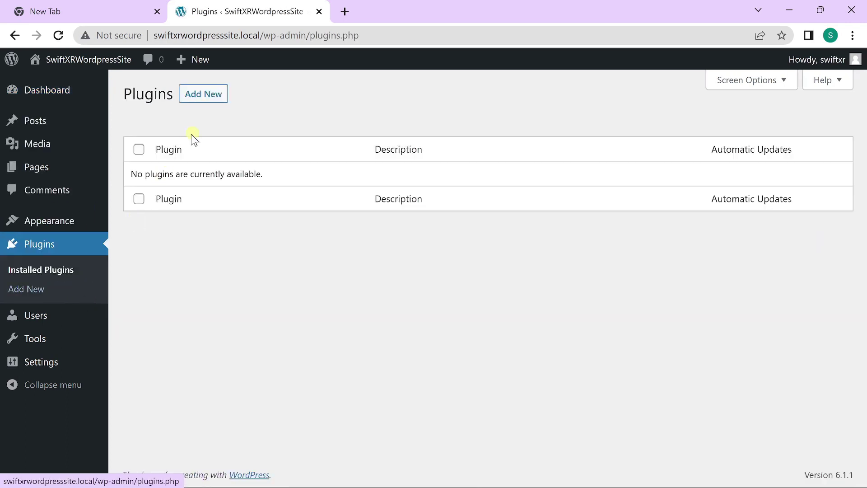
pyautogui.click(202, 93)
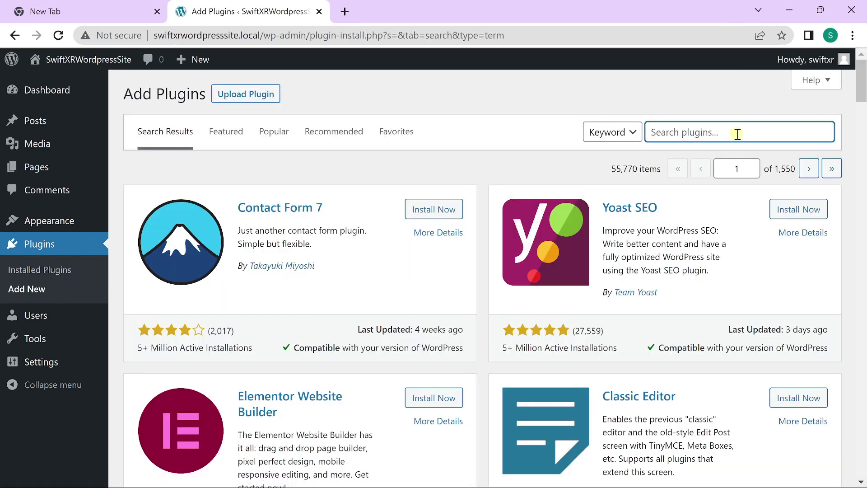
pyautogui.write('swiftxr')
pyautogui.press('Return')
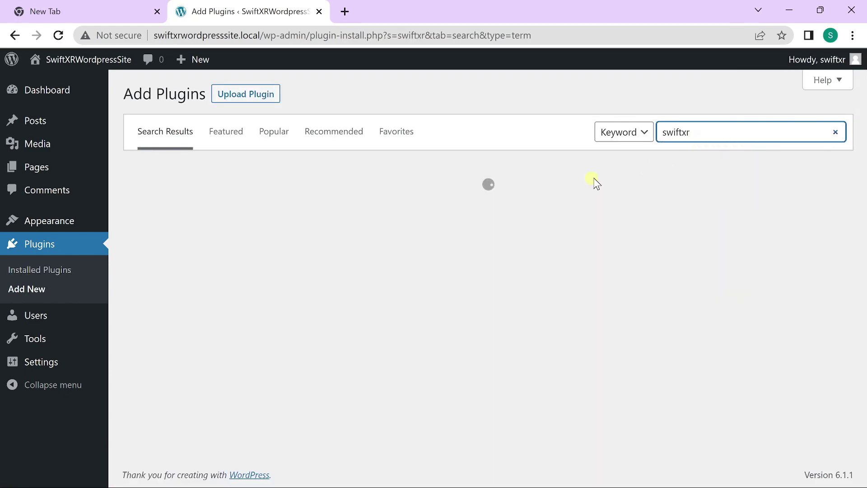
pyautogui.click(432, 210)
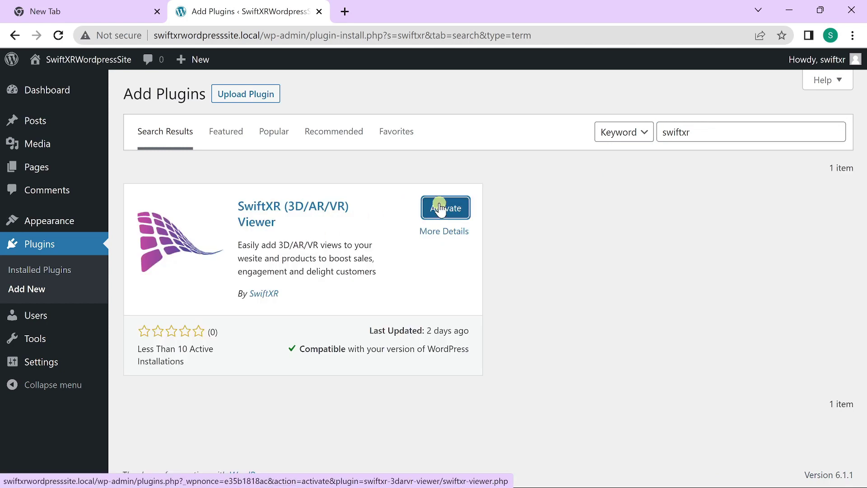
pyautogui.click(441, 208)
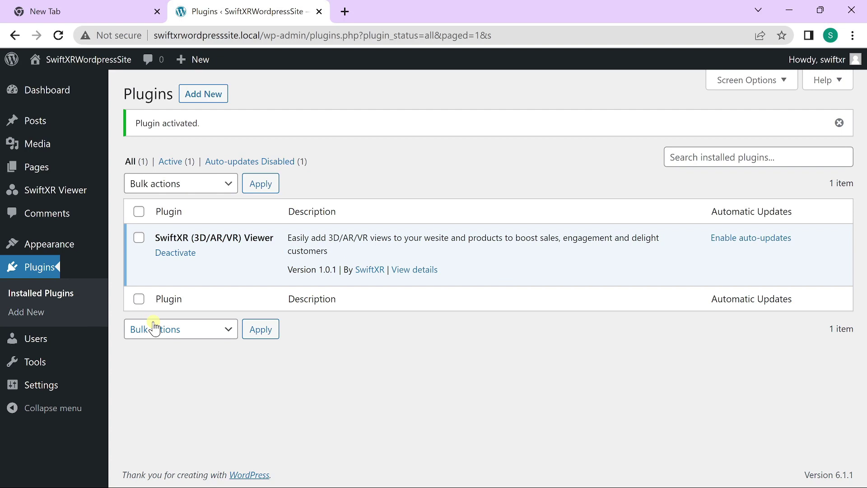
# Open the SwiftXR Viewer dashboard, look at the empty Create 3D Entry form, then go back
pyautogui.click(53, 193)
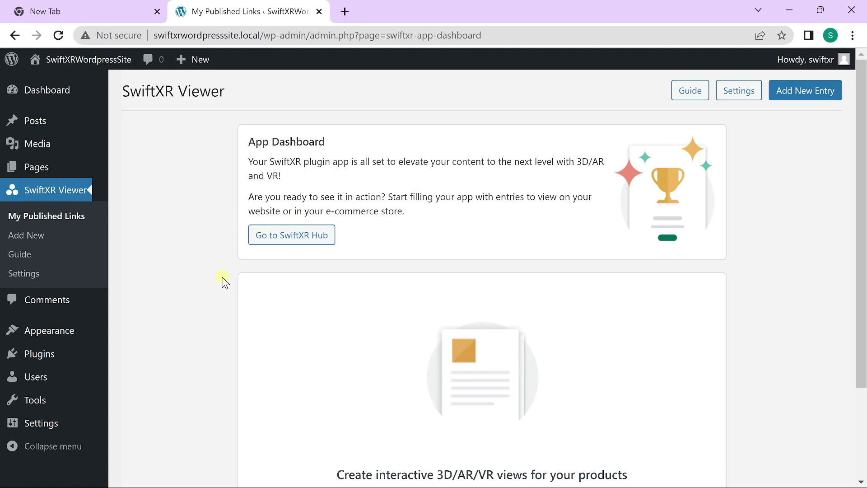
pyautogui.click(824, 100)
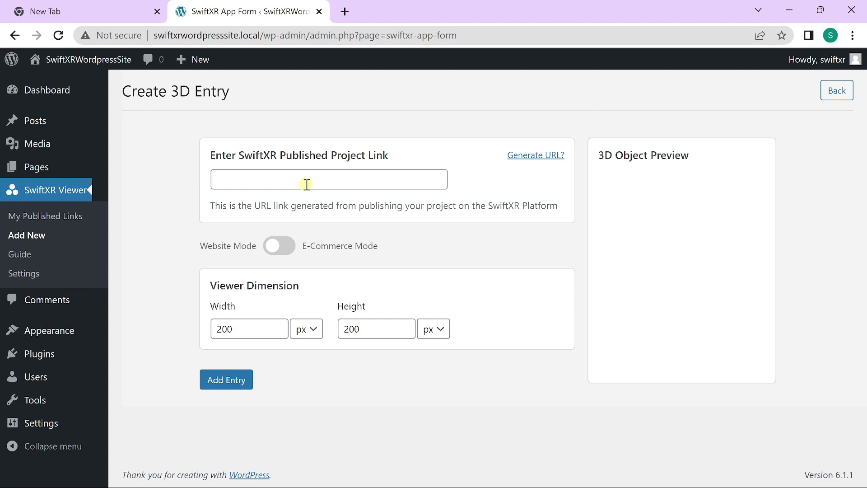
pyautogui.click(831, 90)
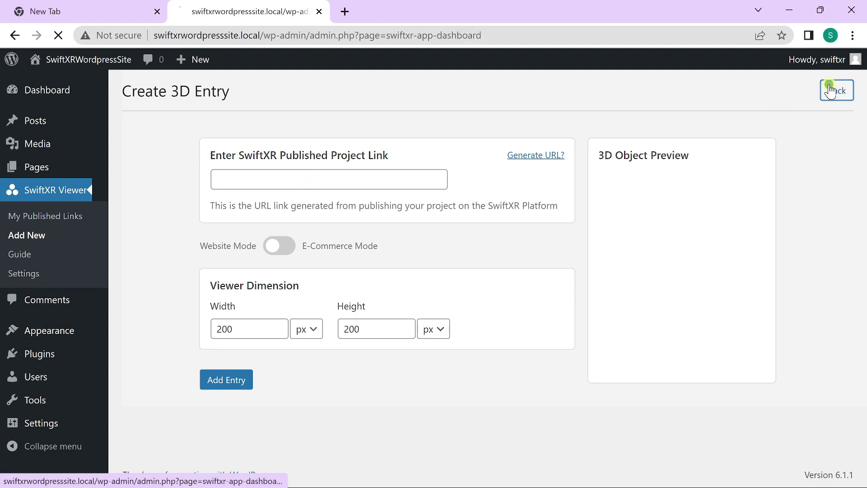
# Sign in to the SwiftXR Hub and create a new project named WordPress
pyautogui.click(297, 239)
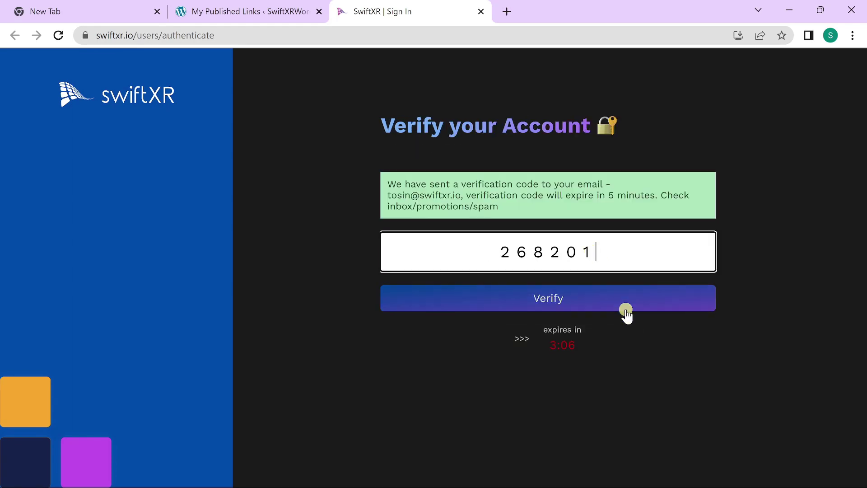
pyautogui.click(631, 292)
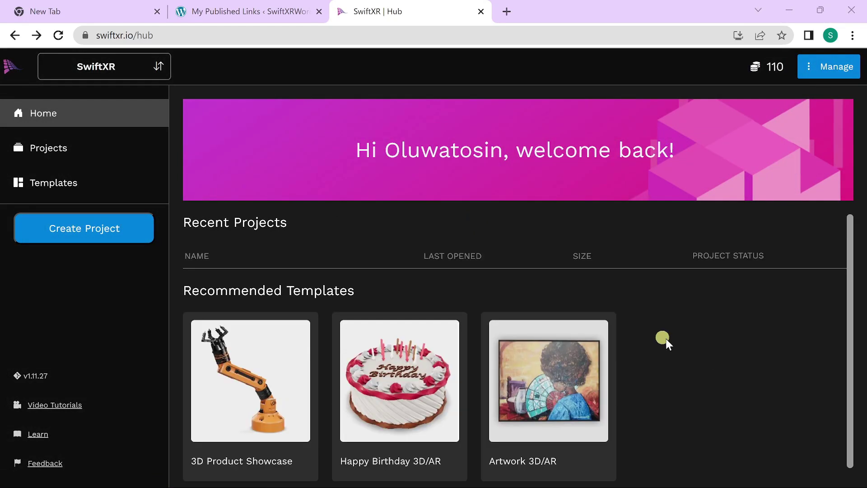
pyautogui.click(138, 233)
pyautogui.tripleClick(287, 141)
pyautogui.write('WordPress')
pyautogui.click(575, 212)
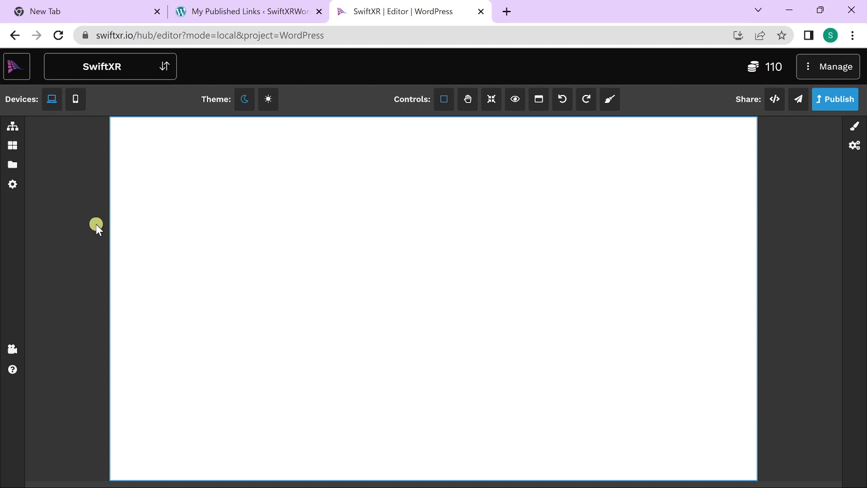
# Place the swiftXR Box.glb model from the Files panel onto the canvas
pyautogui.click(11, 165)
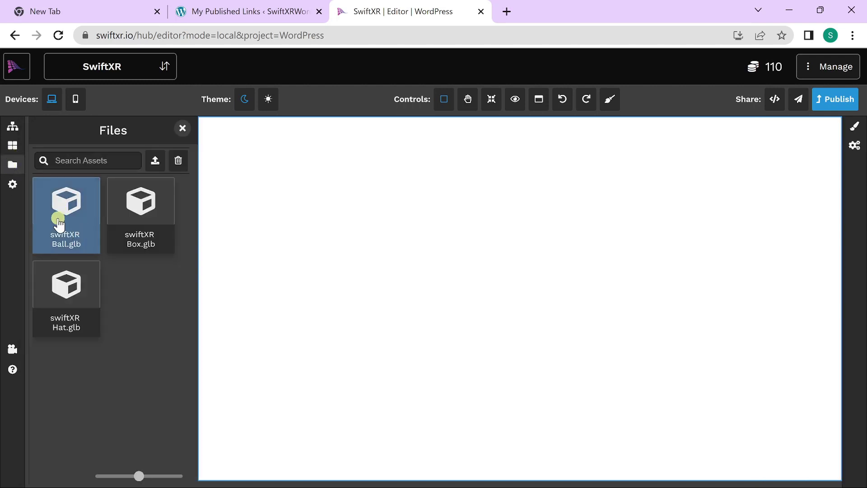
pyautogui.click(137, 227)
pyautogui.moveTo(156, 234); pyautogui.dragTo(470, 329)
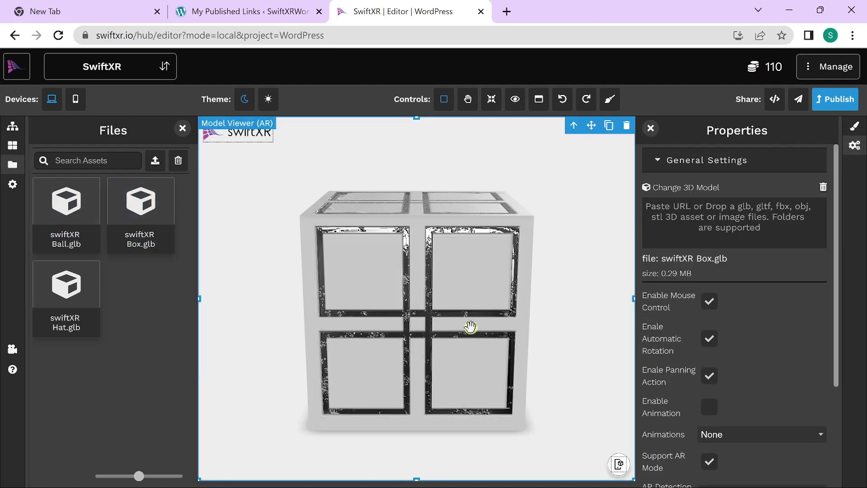
pyautogui.click(842, 98)
pyautogui.click(472, 364)
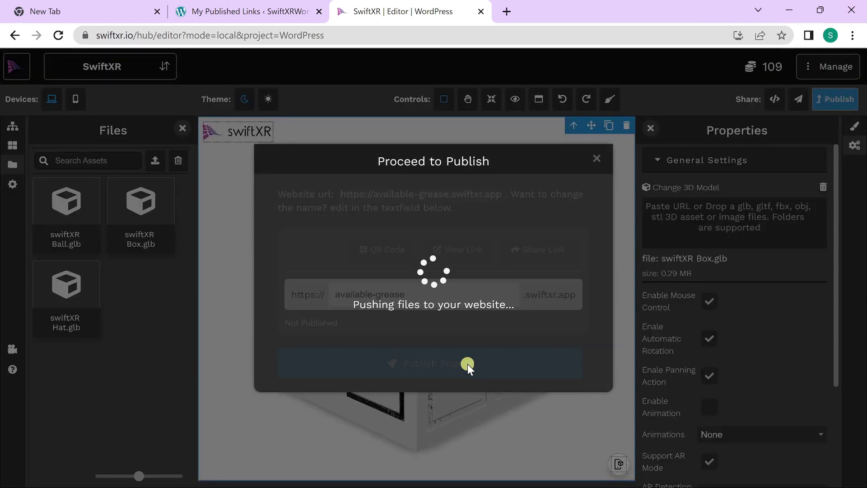
pyautogui.moveTo(442, 153); pyautogui.dragTo(248, 155)
pyautogui.hotkey('ctrl', 'c')
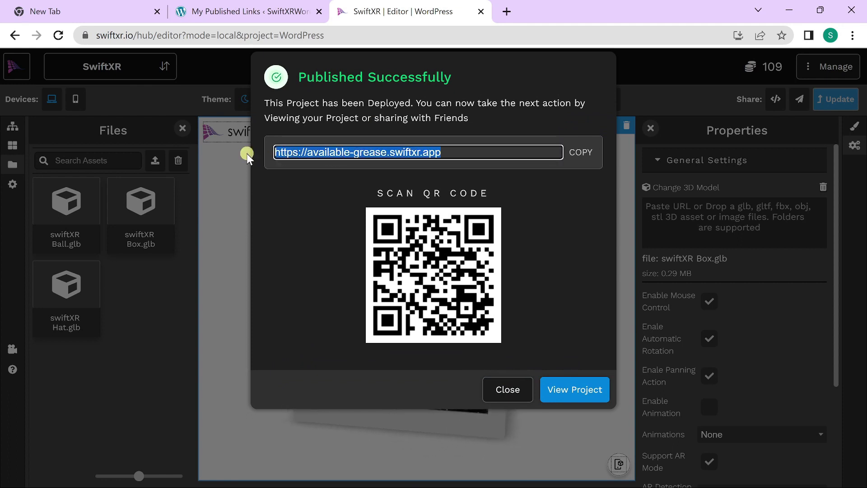
pyautogui.click(264, 11)
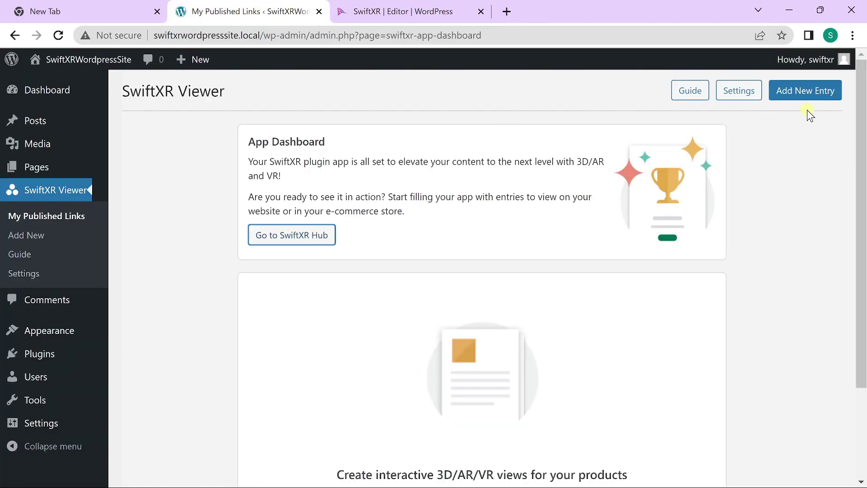
# Start a new 3D entry with the pasted available-grease.swiftxr.app URL and width 100%
pyautogui.click(803, 95)
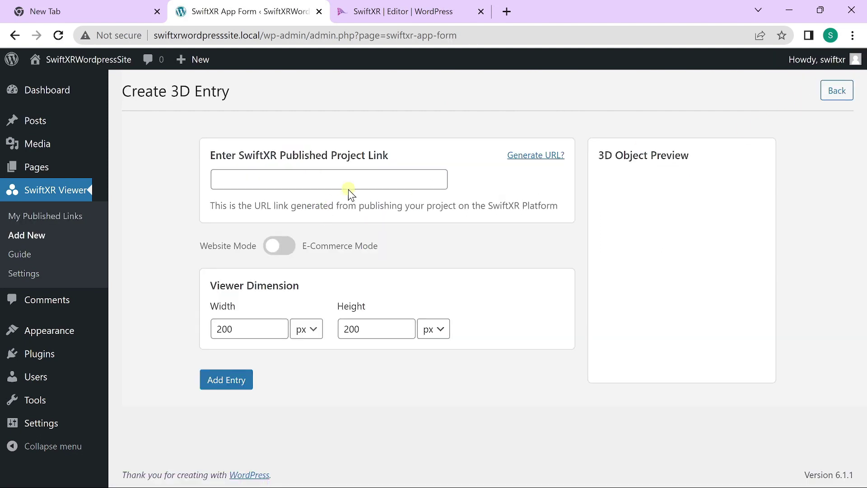
pyautogui.click(361, 179)
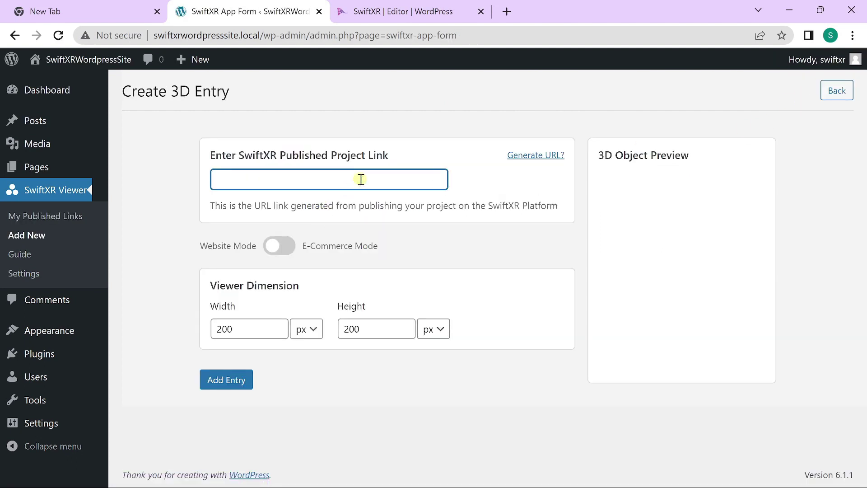
pyautogui.hotkey('ctrl', 'v')
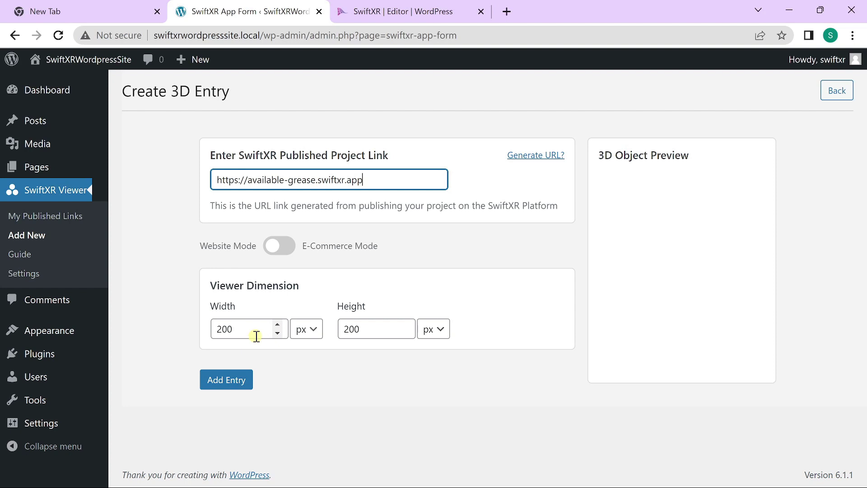
pyautogui.click(313, 329)
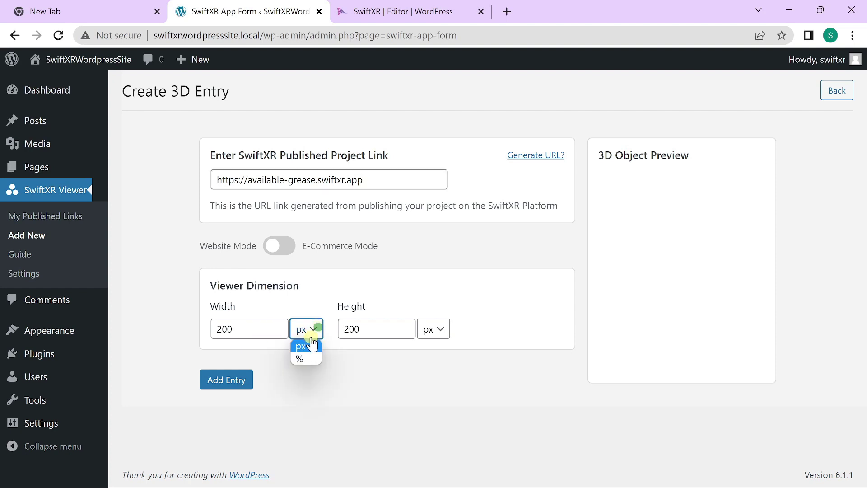
pyautogui.click(302, 355)
pyautogui.moveTo(252, 331); pyautogui.dragTo(212, 332)
pyautogui.write('100')
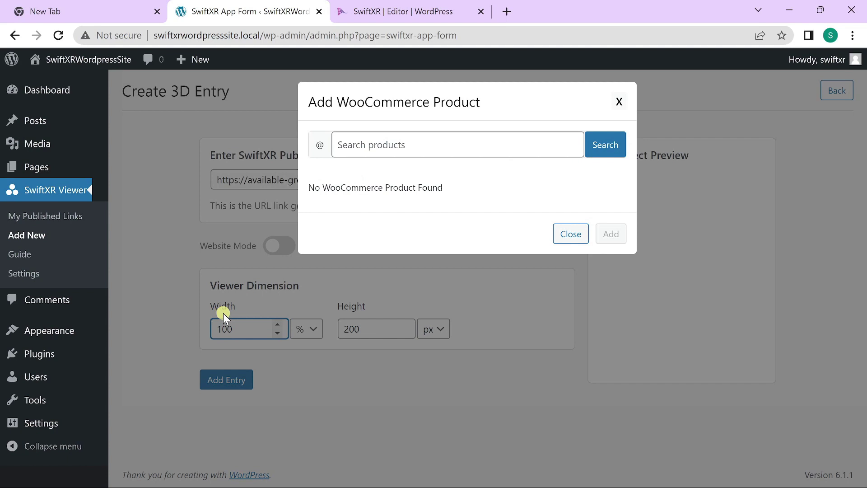
# Save the entry and copy the generated [swiftxr id=1] shortcode
pyautogui.click(223, 313)
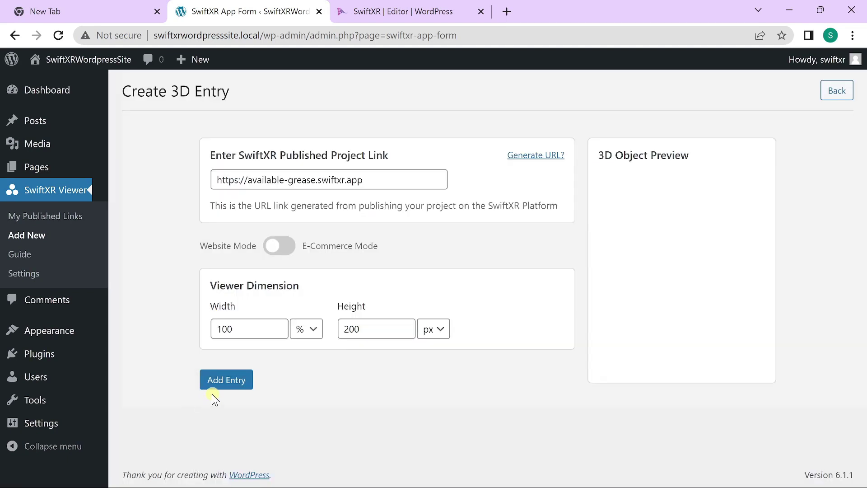
pyautogui.click(224, 386)
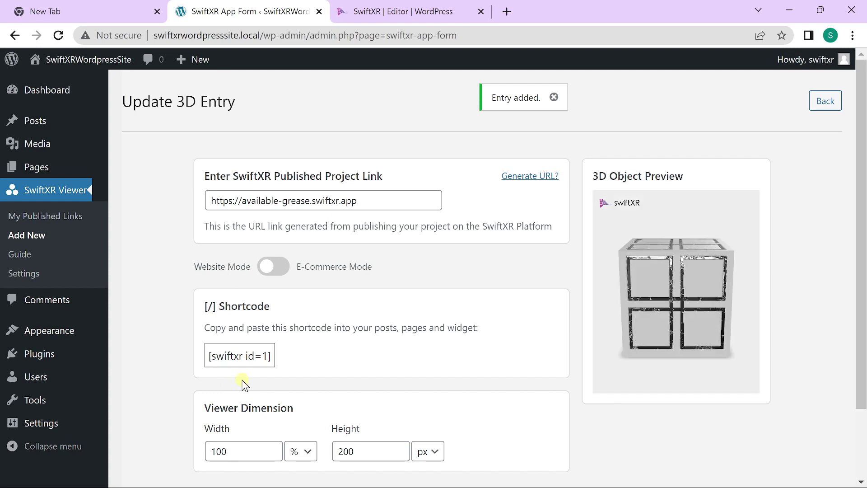
pyautogui.moveTo(206, 351); pyautogui.dragTo(283, 358)
pyautogui.hotkey('ctrl', 'c')
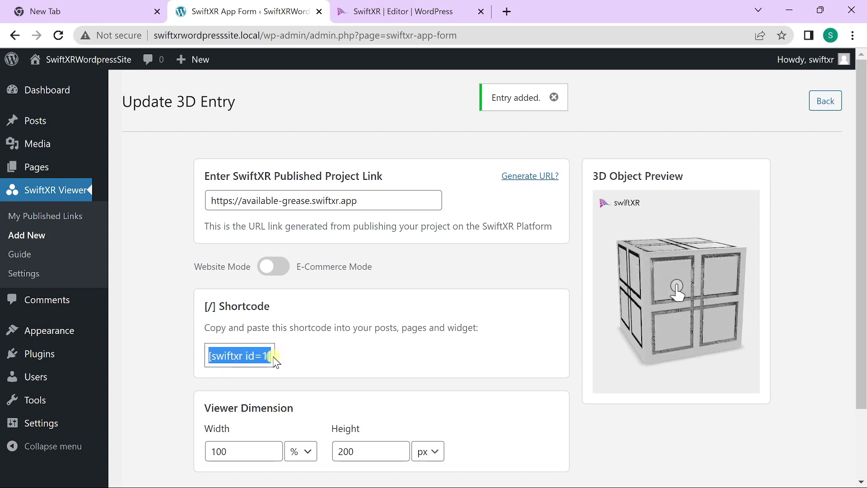
# Open the Sample Page in the block editor and scroll to its end
pyautogui.click(36, 167)
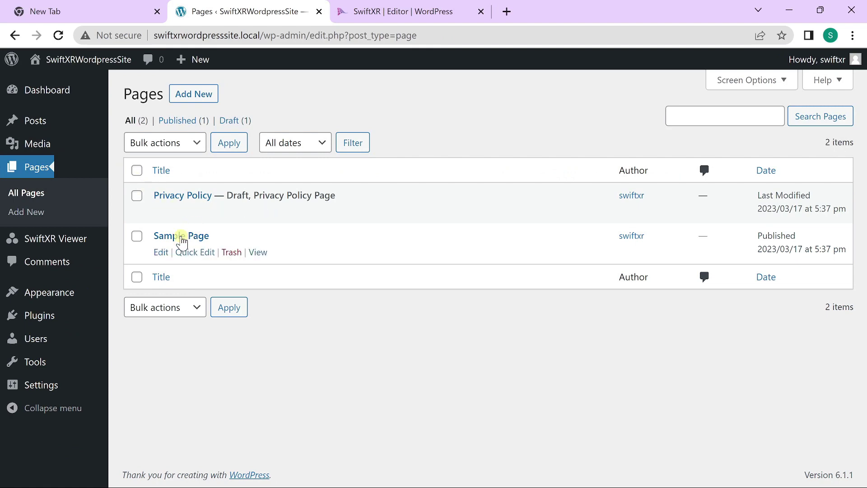
pyautogui.click(161, 252)
pyautogui.click(519, 108)
pyautogui.scroll(-5, 539, 239)
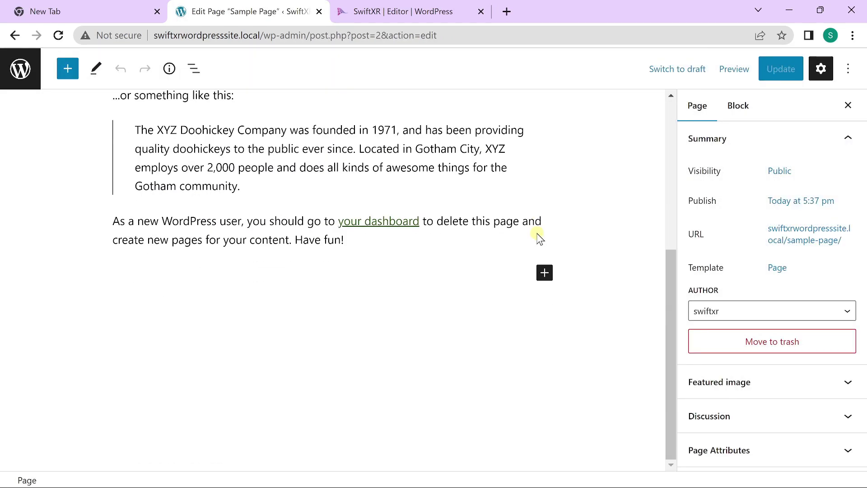
# Add a one-column Columns block containing a Shortcode block with [swiftxr id=1]
pyautogui.click(545, 273)
pyautogui.write('column')
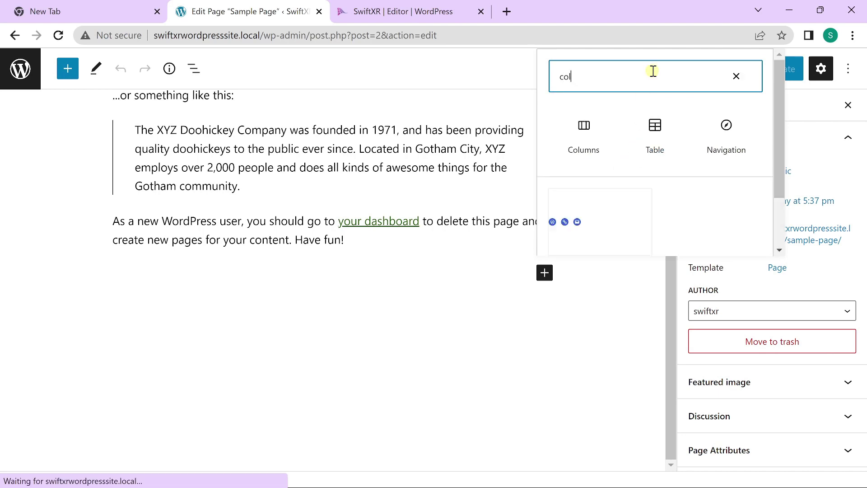
pyautogui.click(586, 129)
pyautogui.click(136, 360)
pyautogui.click(327, 311)
pyautogui.write('shortcode')
pyautogui.click(288, 205)
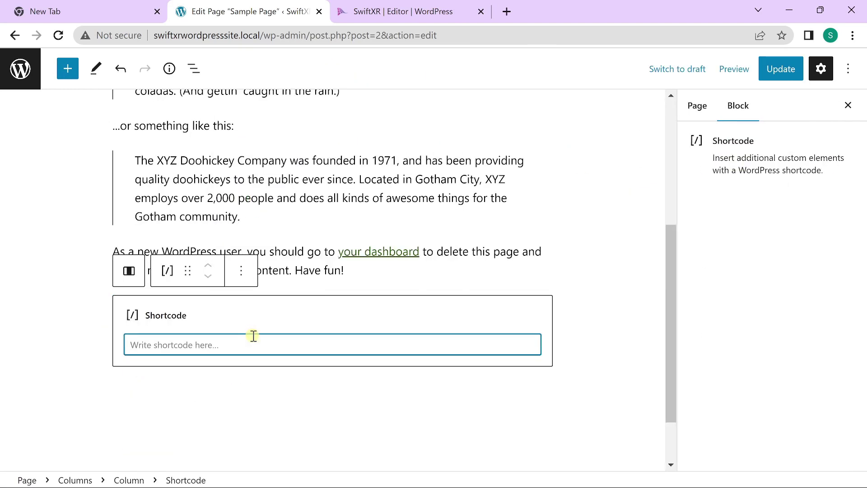
pyautogui.hotkey('ctrl', 'v')
# Preview the Sample Page in a new tab and orbit the embedded 3D box
pyautogui.click(741, 69)
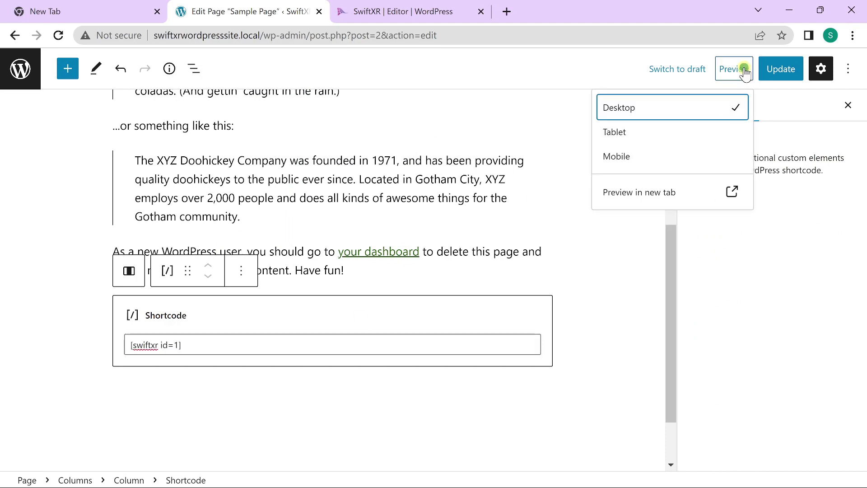
pyautogui.click(678, 193)
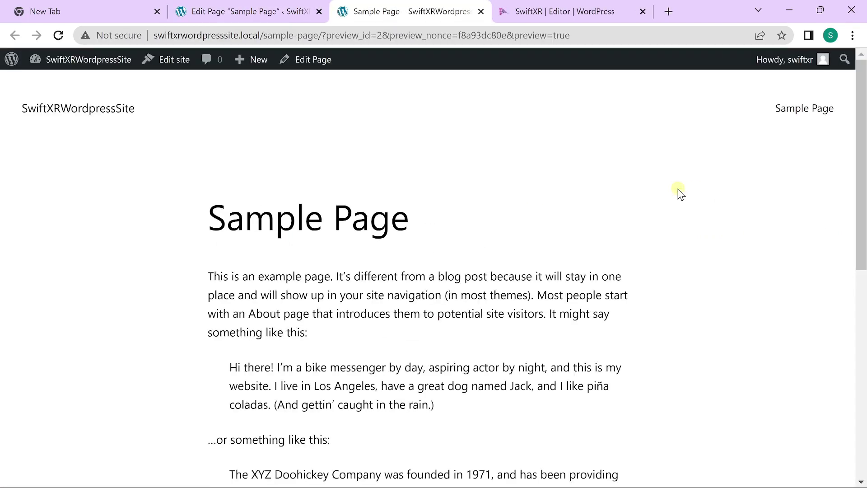
pyautogui.scroll(-10, 676, 209)
pyautogui.moveTo(473, 287)
pyautogui.mouseDown()
pyautogui.moveTo(438, 280)
pyautogui.moveTo(451, 275)
pyautogui.moveTo(467, 296)
pyautogui.mouseUp()
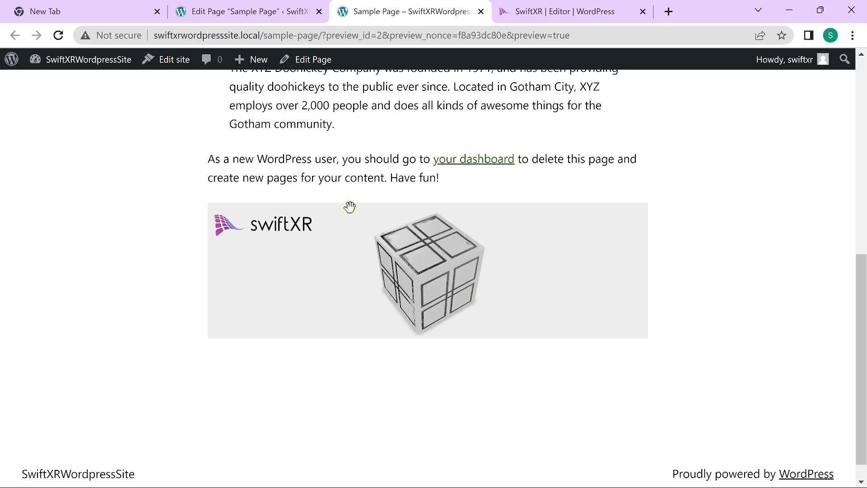
# Return to the SwiftXR Viewer dashboard and start a new 3D entry in E-Commerce Mode
pyautogui.click(244, 11)
pyautogui.click(21, 67)
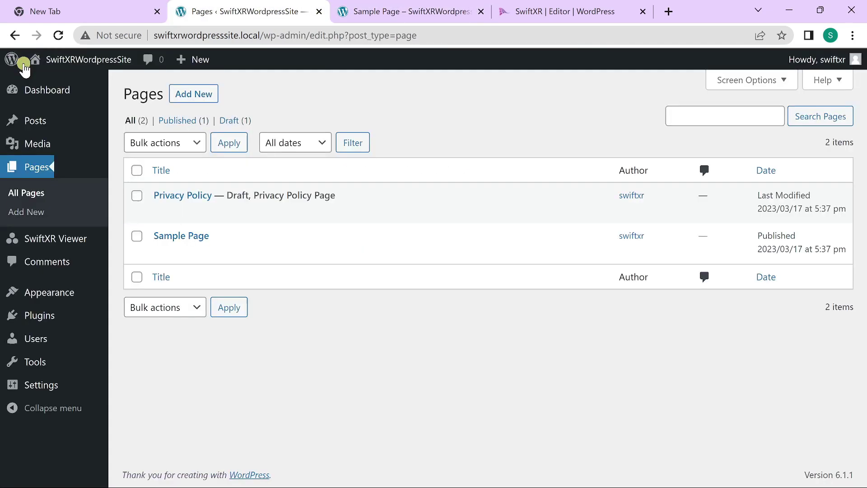
pyautogui.click(52, 238)
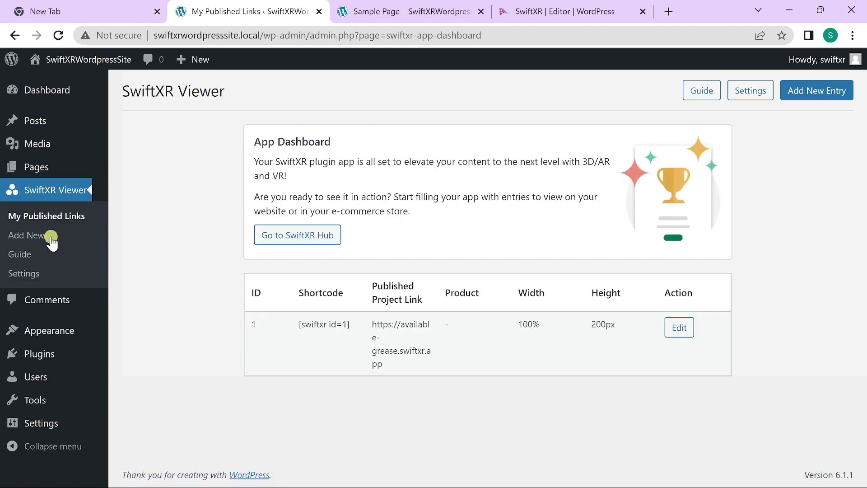
pyautogui.click(813, 90)
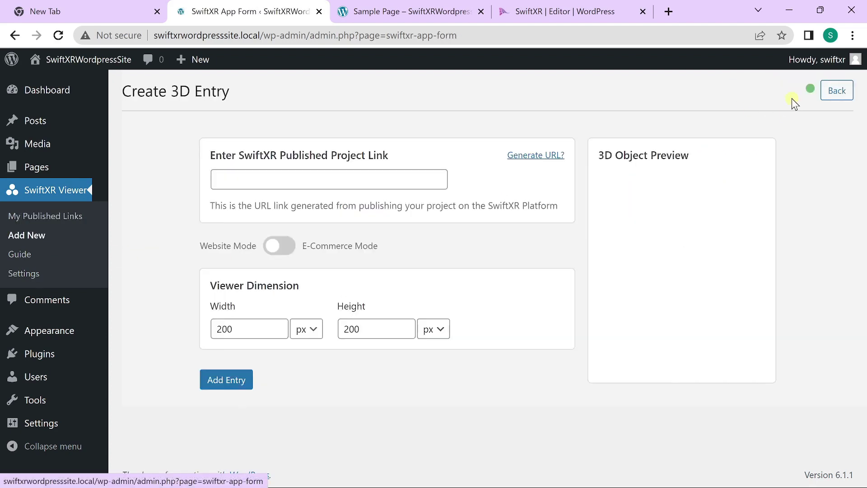
pyautogui.click(289, 247)
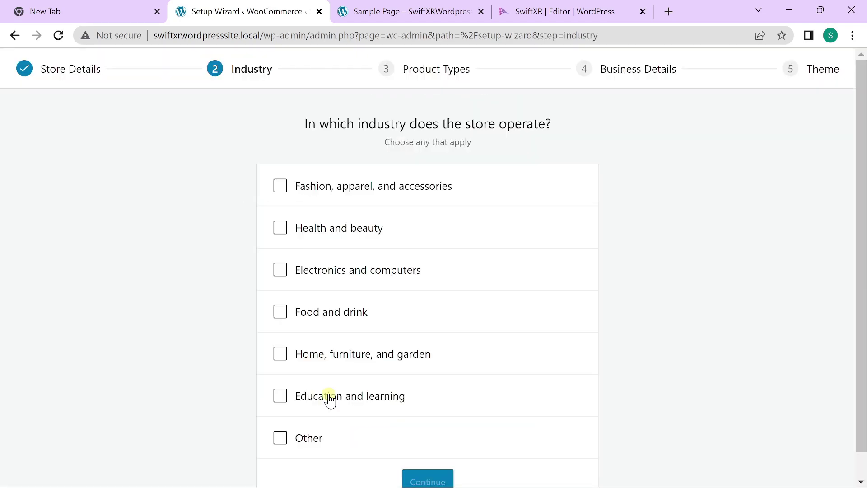
# Continue through the Industry, Product Types and Business Details steps of the WooCommerce wizard
pyautogui.click(428, 442)
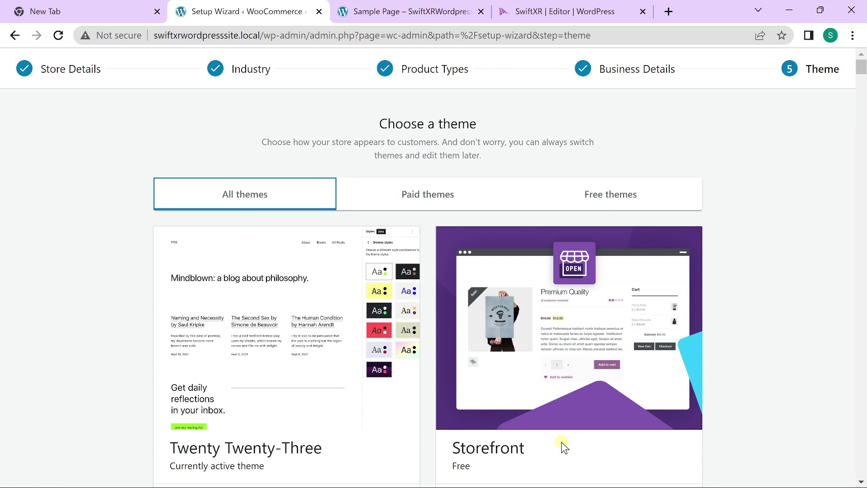
# Choose the Storefront theme and start a new WooCommerce product
pyautogui.scroll(-3, 563, 445)
pyautogui.click(487, 372)
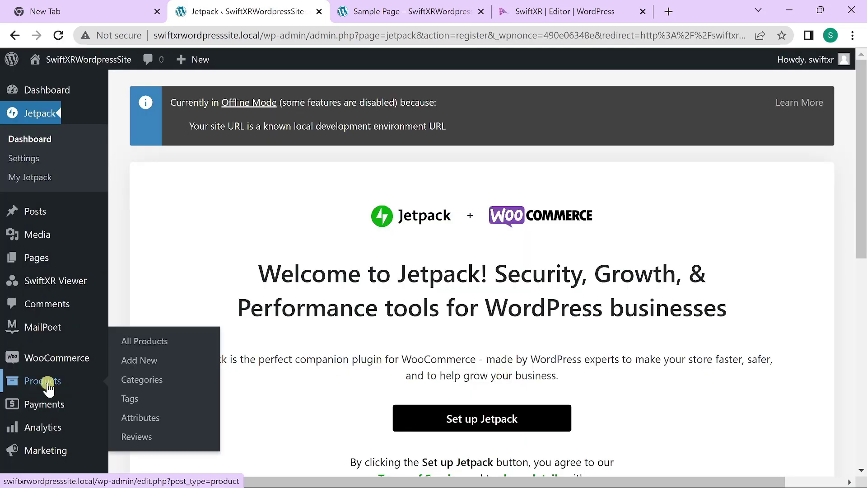
pyautogui.click(48, 384)
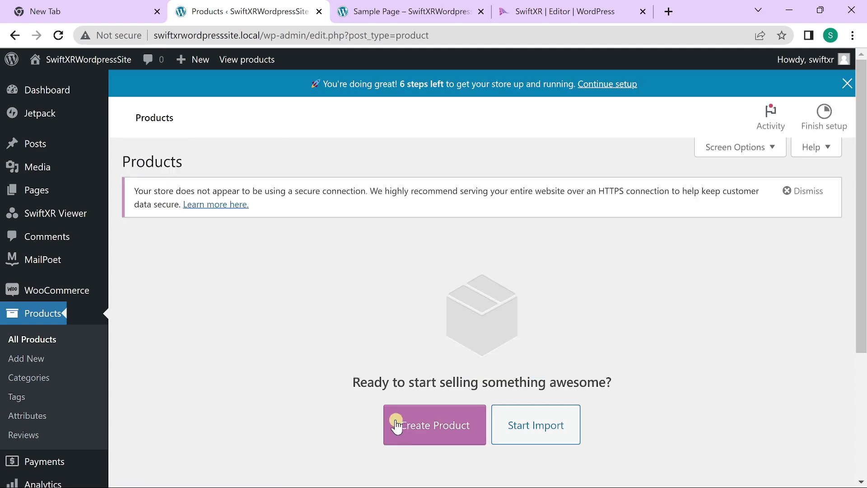
pyautogui.click(404, 422)
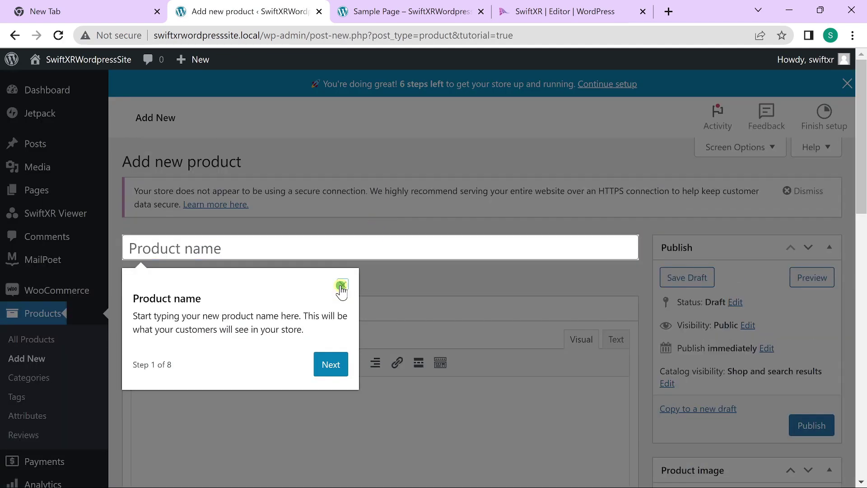
# Name the product Robotic Arm and write its description starting 'A robotic arm by'
pyautogui.click(341, 285)
pyautogui.write('Robotic Arm')
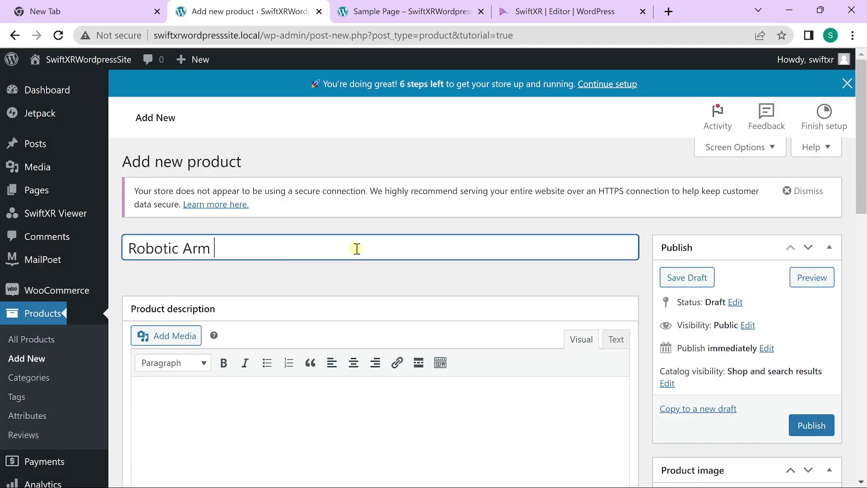
pyautogui.scroll(-4, 356, 248)
pyautogui.click(316, 206)
pyautogui.write('A robotic arm by swiftxr')
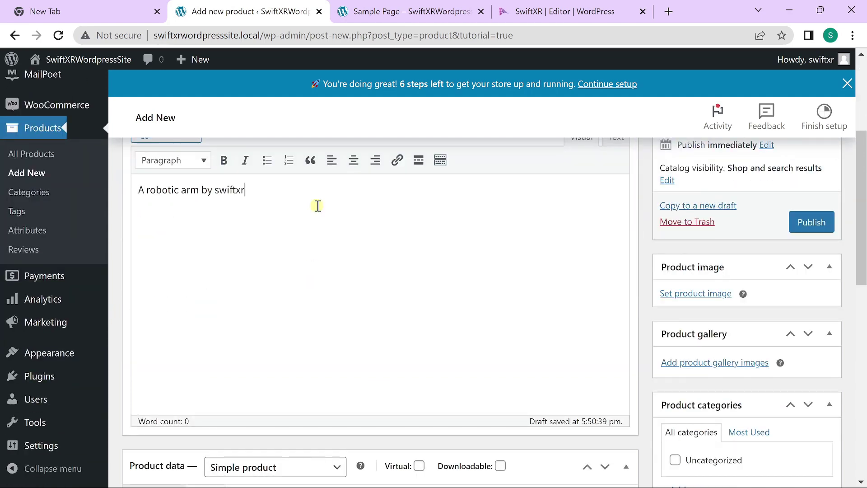
pyautogui.scroll(-6, 318, 206)
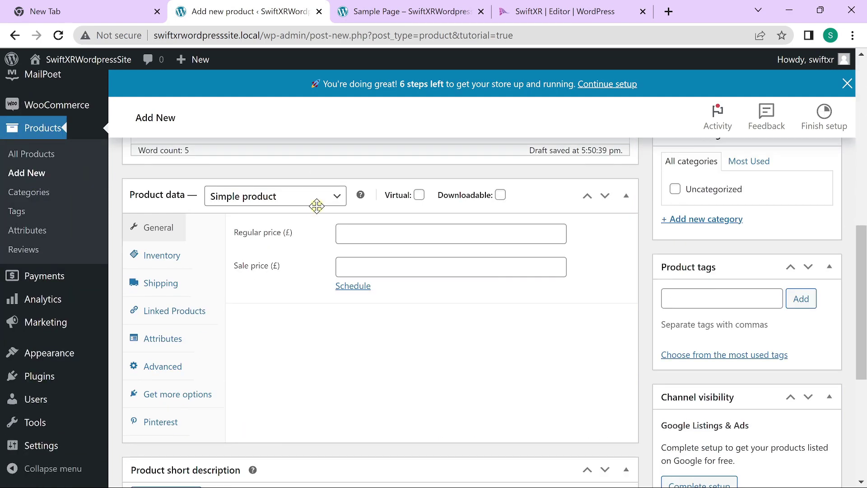
# Set regular price 20000, use the robotic arm picture as product image, and publish
pyautogui.click(371, 233)
pyautogui.write('20000')
pyautogui.scroll(-6, 370, 234)
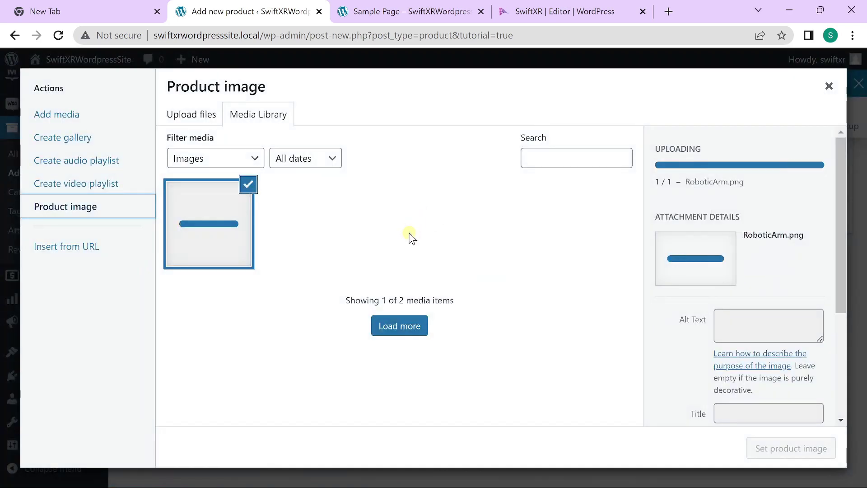
pyautogui.click(814, 449)
pyautogui.scroll(15, 632, 393)
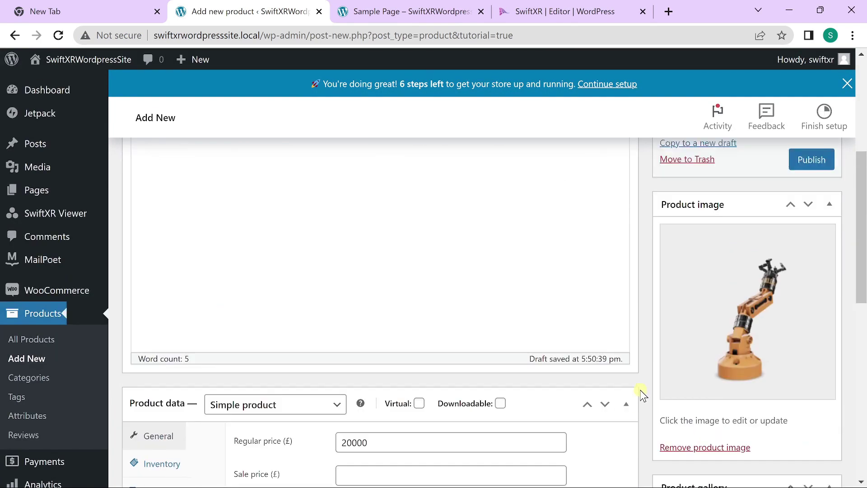
pyautogui.click(794, 416)
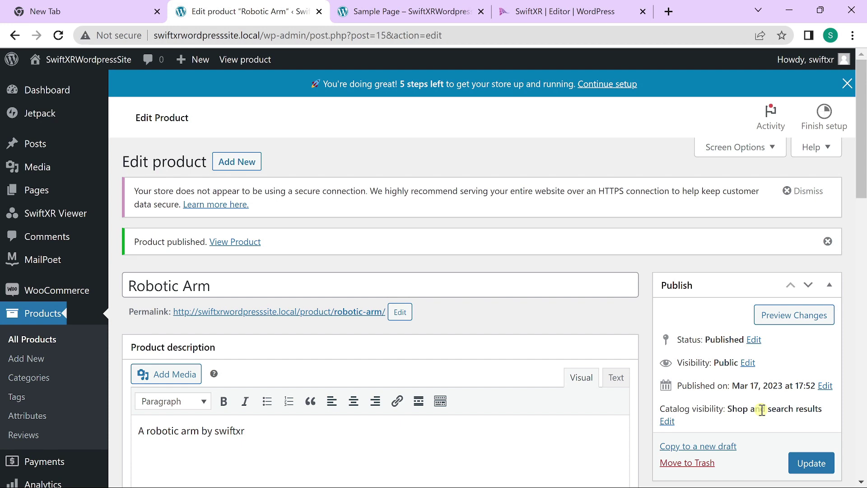
# Start a new SwiftXR 3D entry and switch it to E-Commerce Mode
pyautogui.click(65, 214)
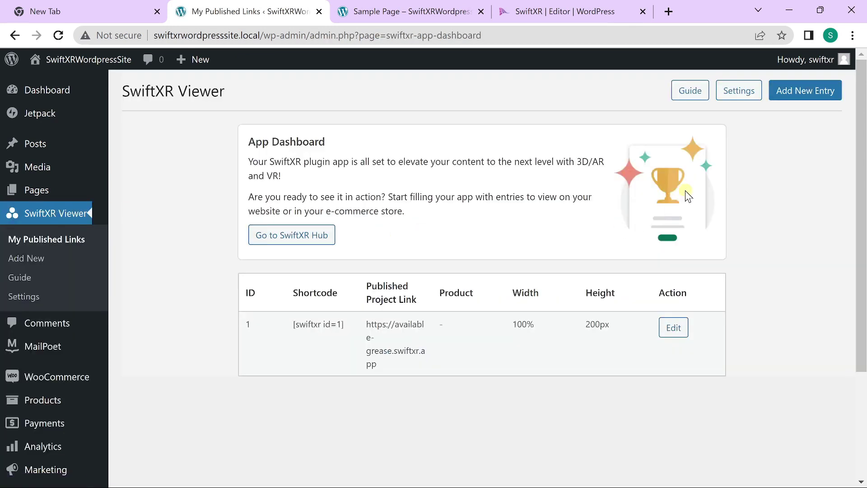
pyautogui.click(811, 90)
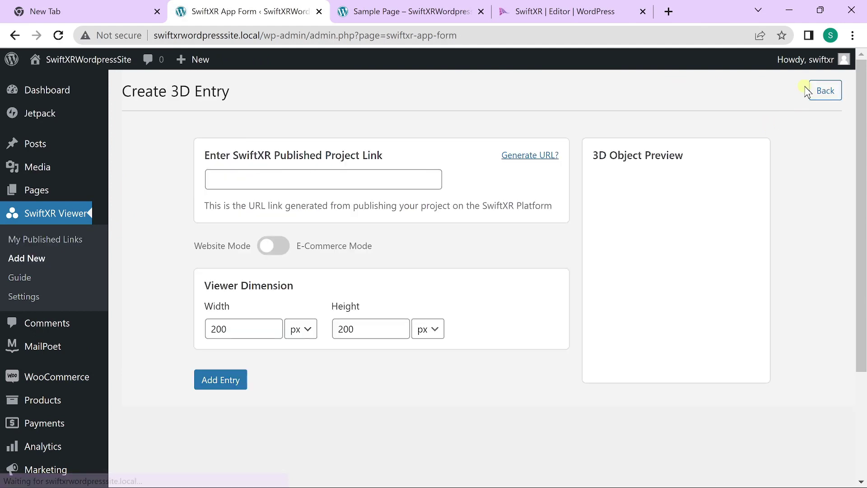
pyautogui.click(281, 247)
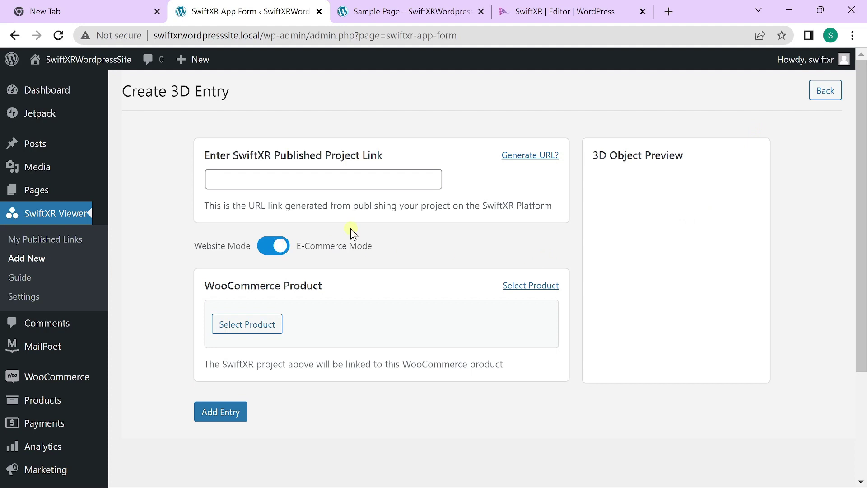
# In SwiftXR Editor, create a project named 'Robotic Arm' containing Robotic Arm.glb
pyautogui.click(557, 11)
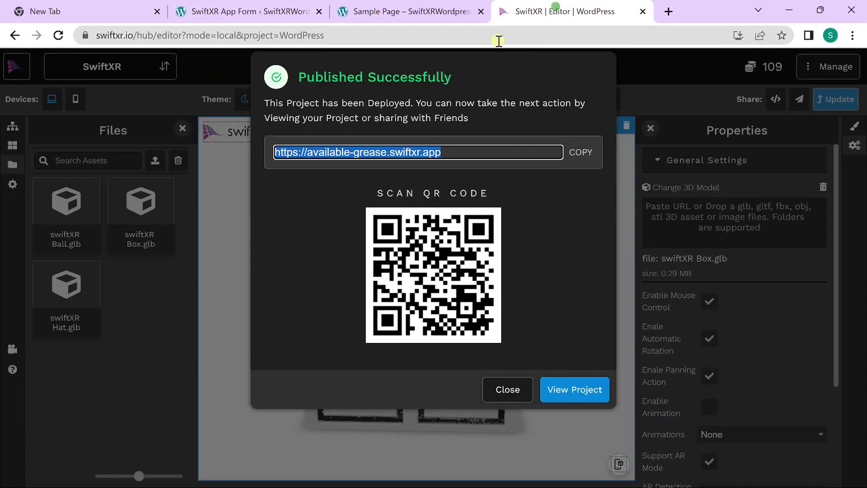
pyautogui.click(137, 285)
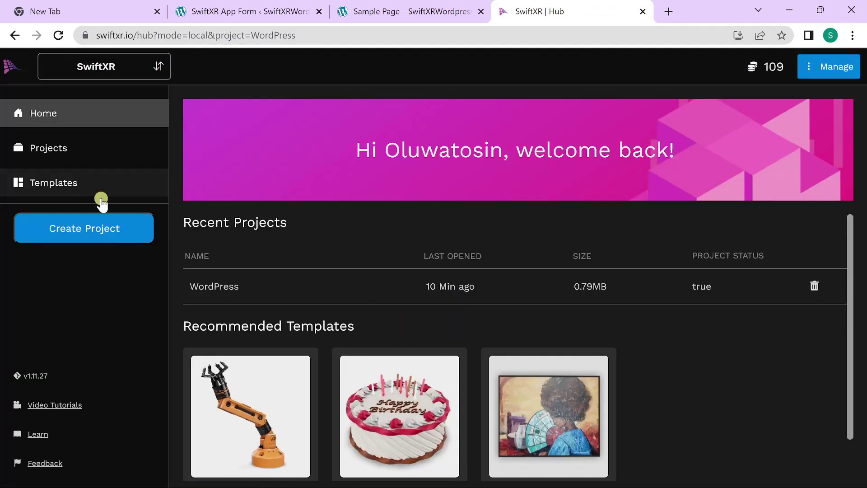
pyautogui.click(83, 227)
pyautogui.write('Robotic Arm')
pyautogui.click(567, 209)
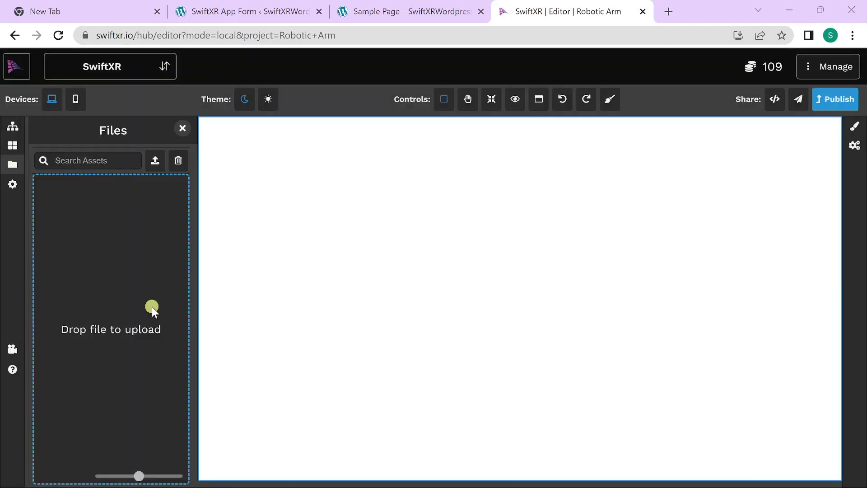
pyautogui.moveTo(66, 207); pyautogui.dragTo(548, 296)
pyautogui.click(835, 98)
pyautogui.click(540, 367)
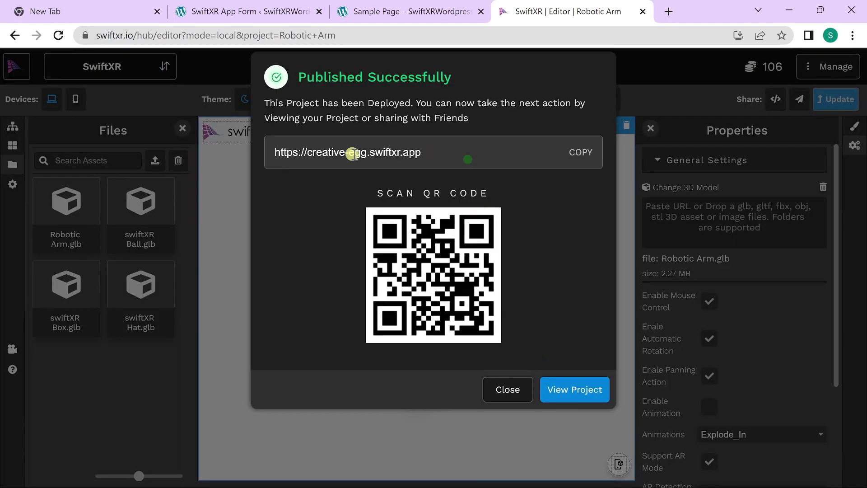
pyautogui.moveTo(431, 154); pyautogui.dragTo(262, 152)
pyautogui.hotkey('ctrl', 'c')
pyautogui.click(445, 14)
pyautogui.click(274, 13)
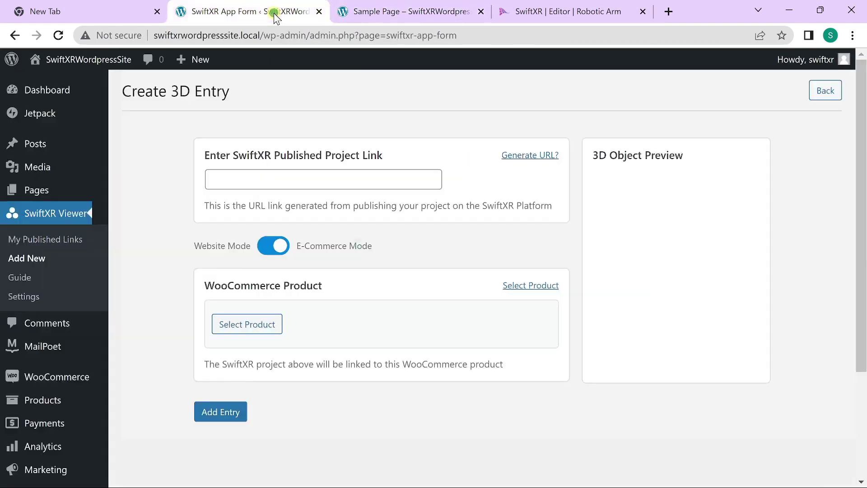
pyautogui.click(364, 178)
pyautogui.hotkey('ctrl', 'v')
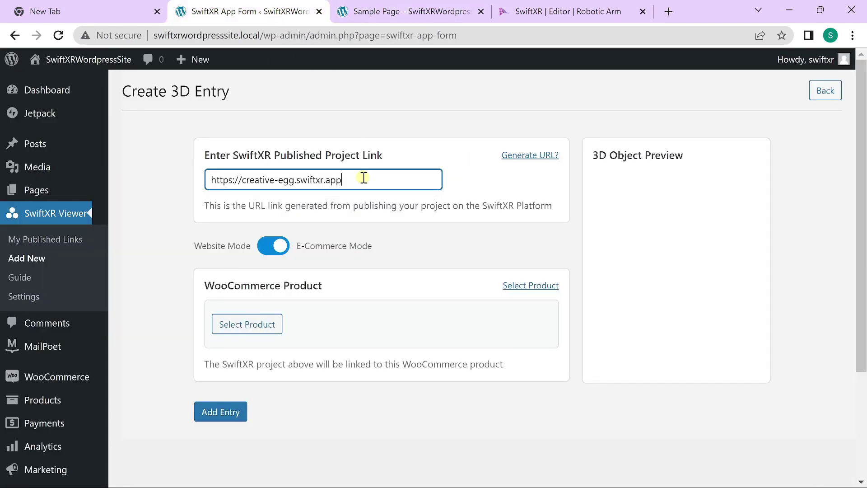
# Link the entry to the Robotic Arm product and save it
pyautogui.click(264, 325)
pyautogui.click(319, 247)
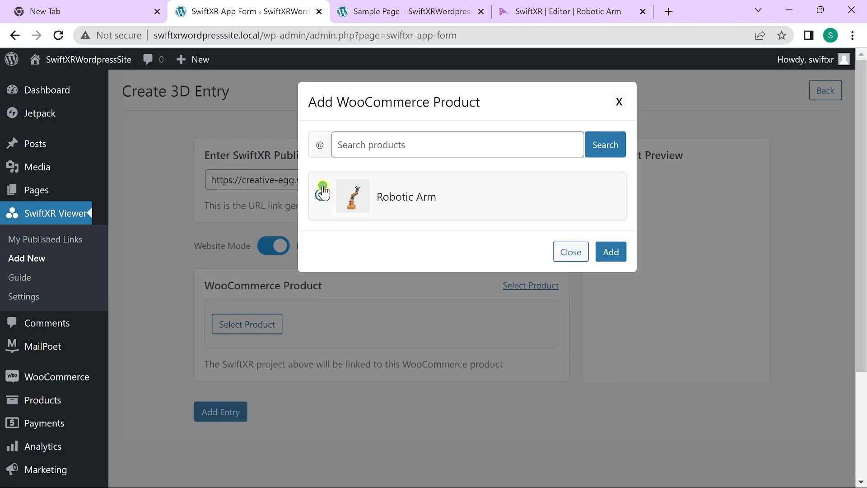
pyautogui.click(622, 250)
pyautogui.click(222, 411)
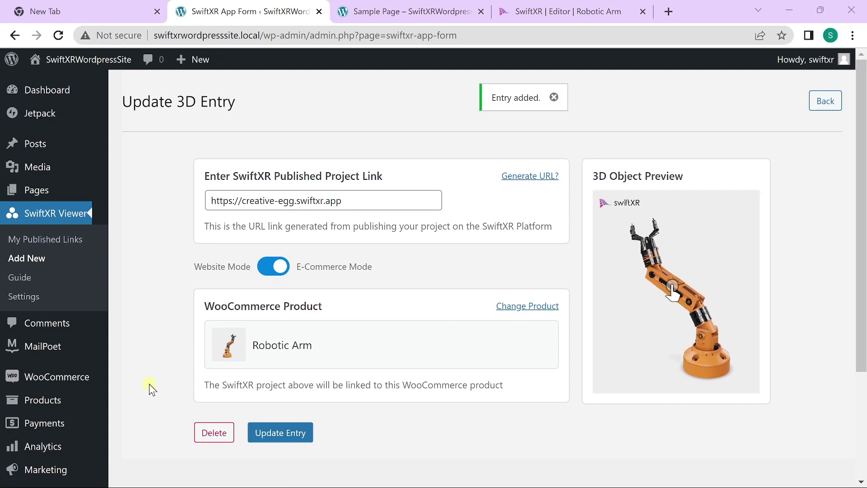
pyautogui.click(143, 316)
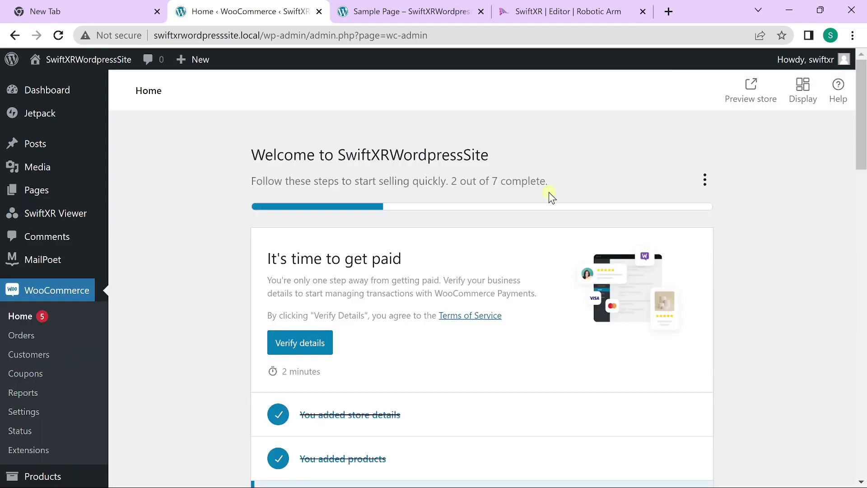
# Preview the store, open the Robotic Arm product and rotate its 3D viewer
pyautogui.click(752, 97)
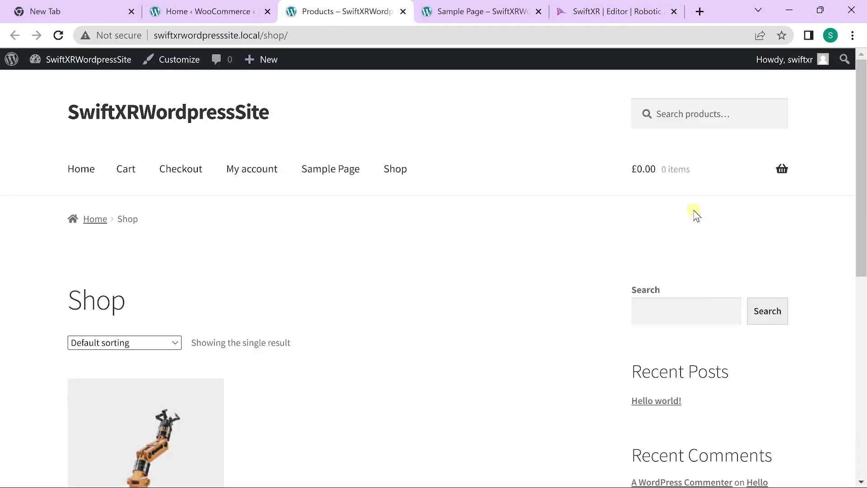
pyautogui.scroll(-6, 474, 223)
pyautogui.click(143, 220)
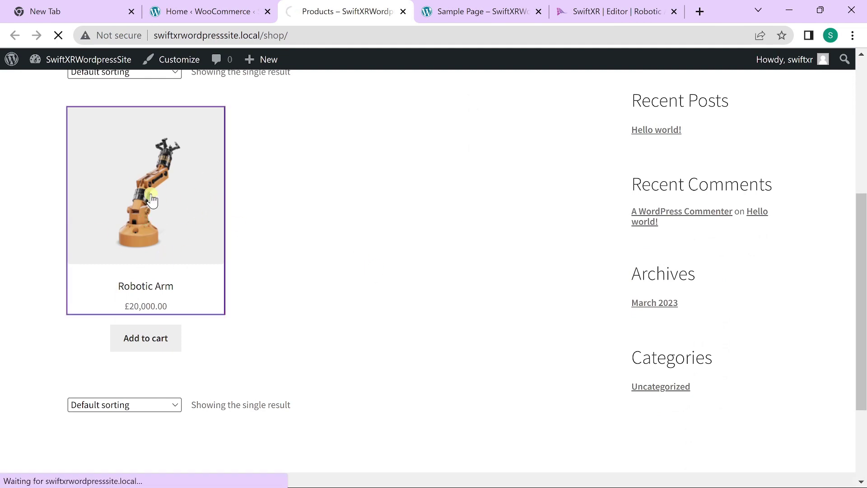
pyautogui.scroll(-3, 527, 271)
pyautogui.moveTo(529, 280); pyautogui.dragTo(373, 312)
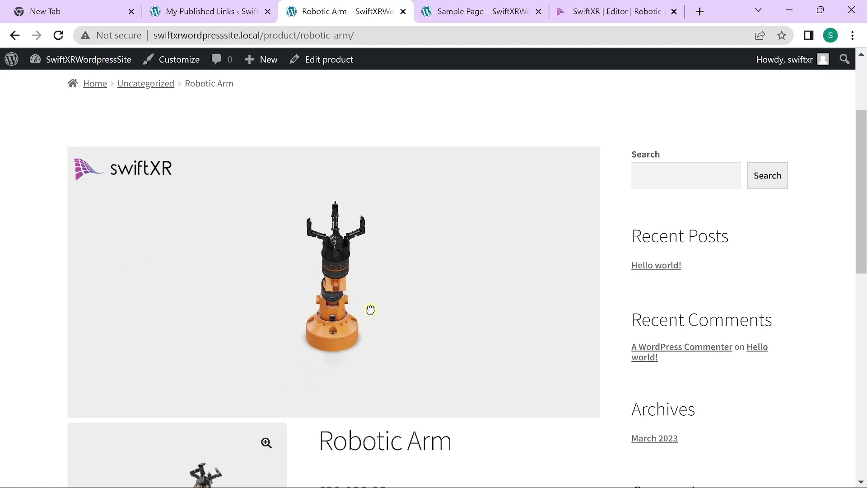
# Set the SwiftXR Product Viewer Position to After Product Description and save
pyautogui.click(211, 11)
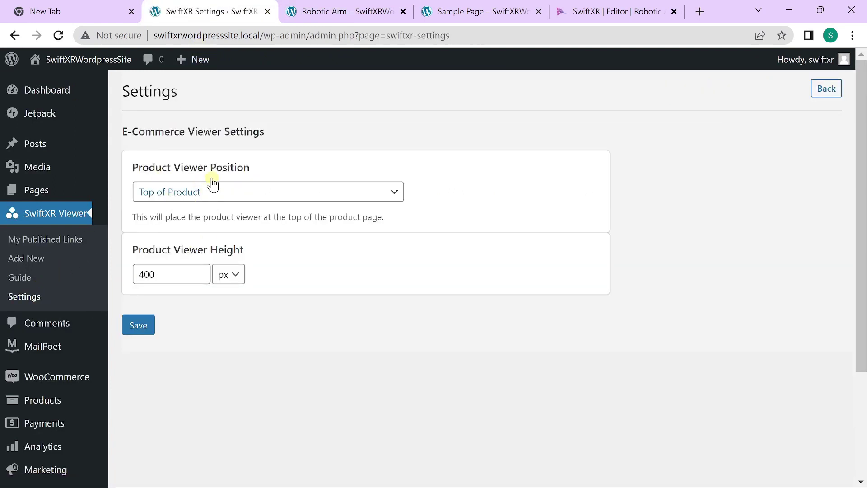
pyautogui.click(197, 195)
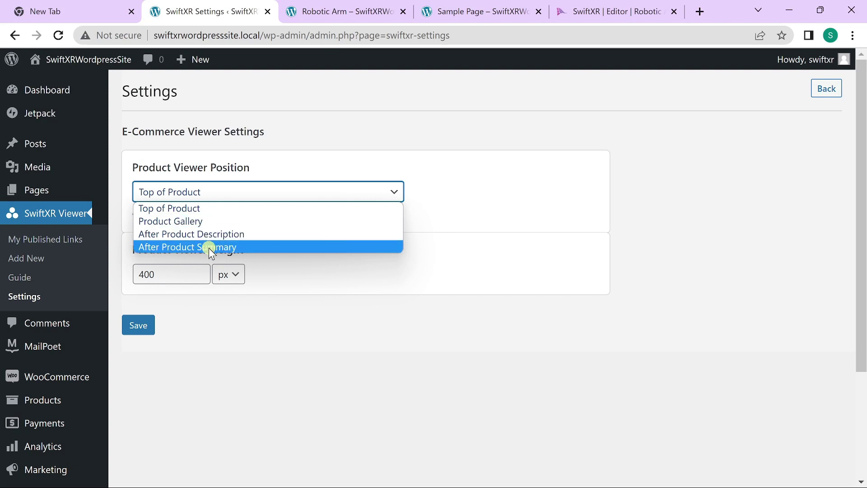
pyautogui.click(227, 234)
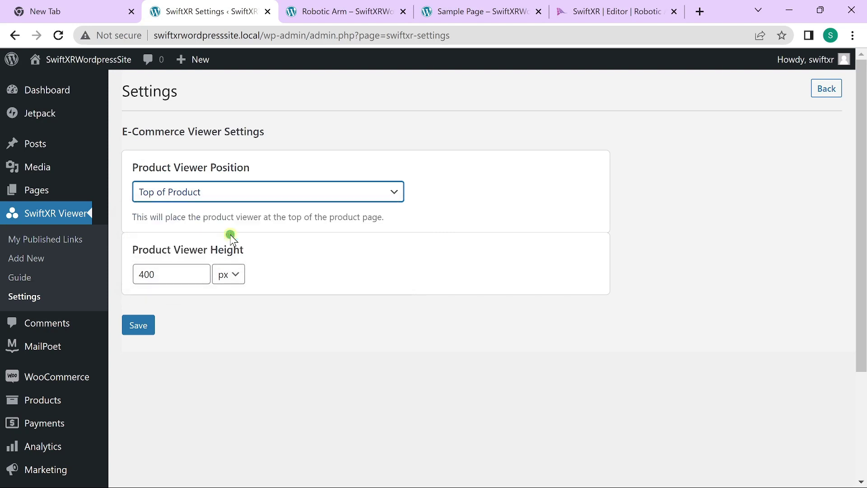
pyautogui.click(140, 327)
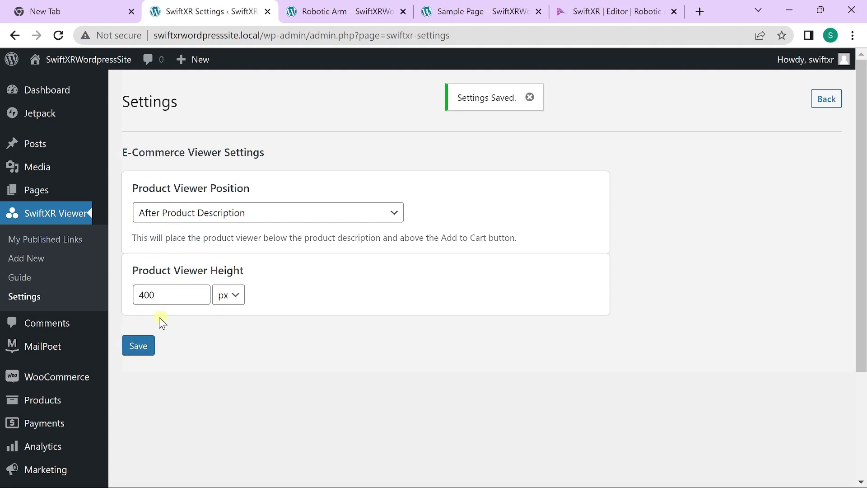
# Reload the Robotic Arm product page to show the viewer below the price
pyautogui.click(339, 12)
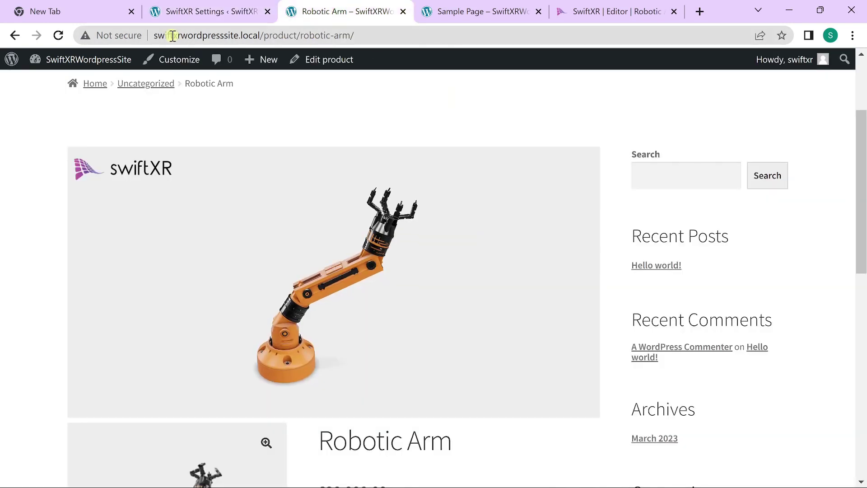
pyautogui.click(58, 35)
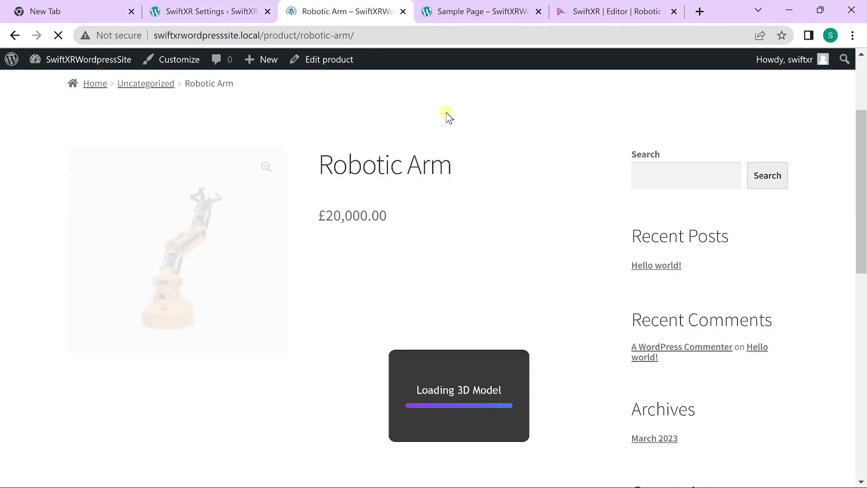